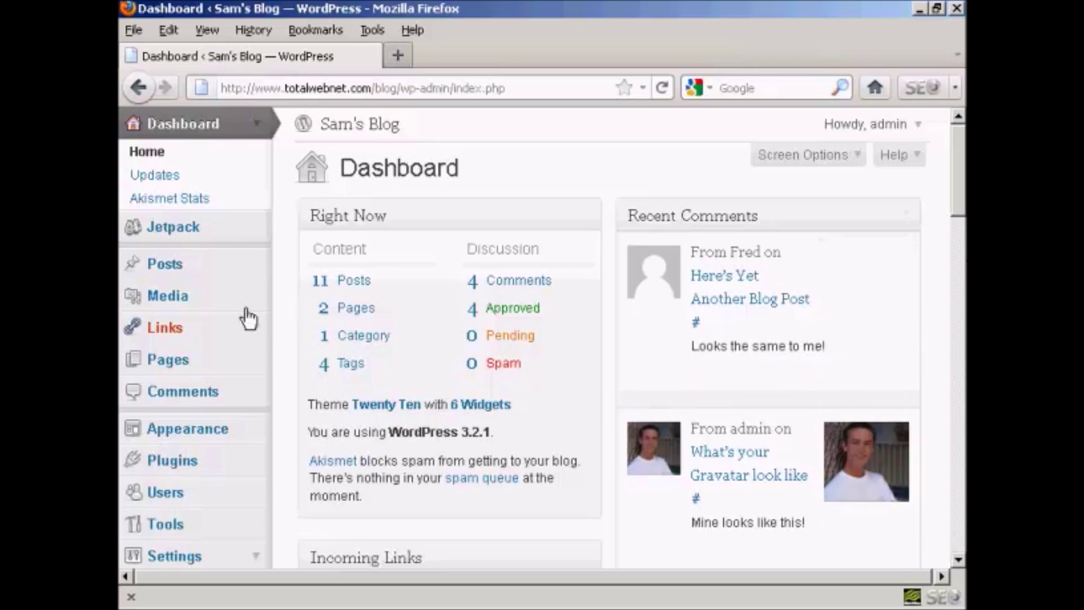
Open All Links and bring up the Suggest Ideas Blogroll link for editing.
left_click(167, 332)
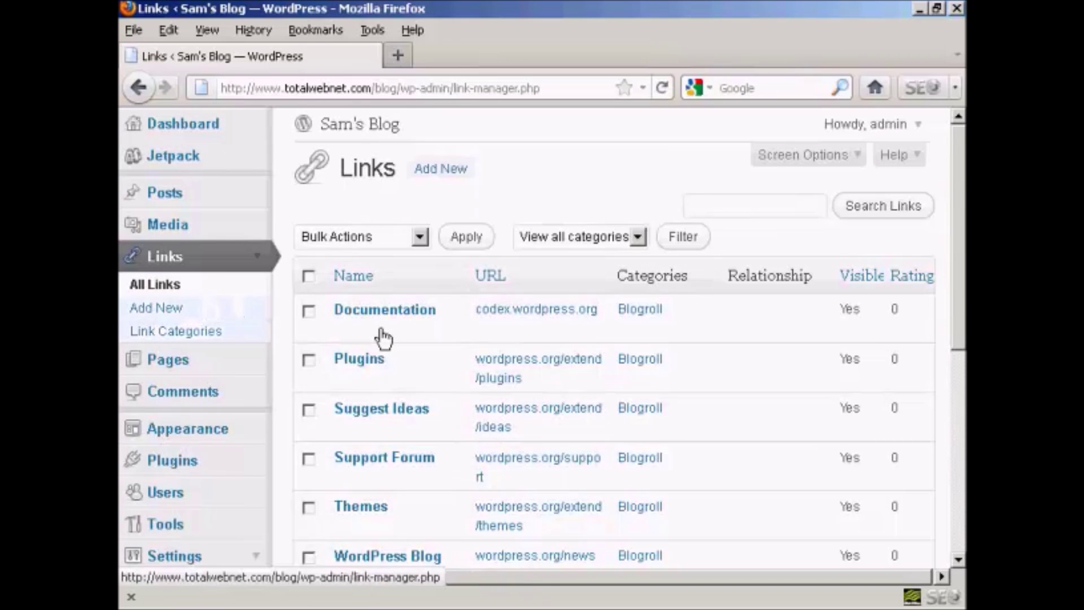
mouse_move(395, 328)
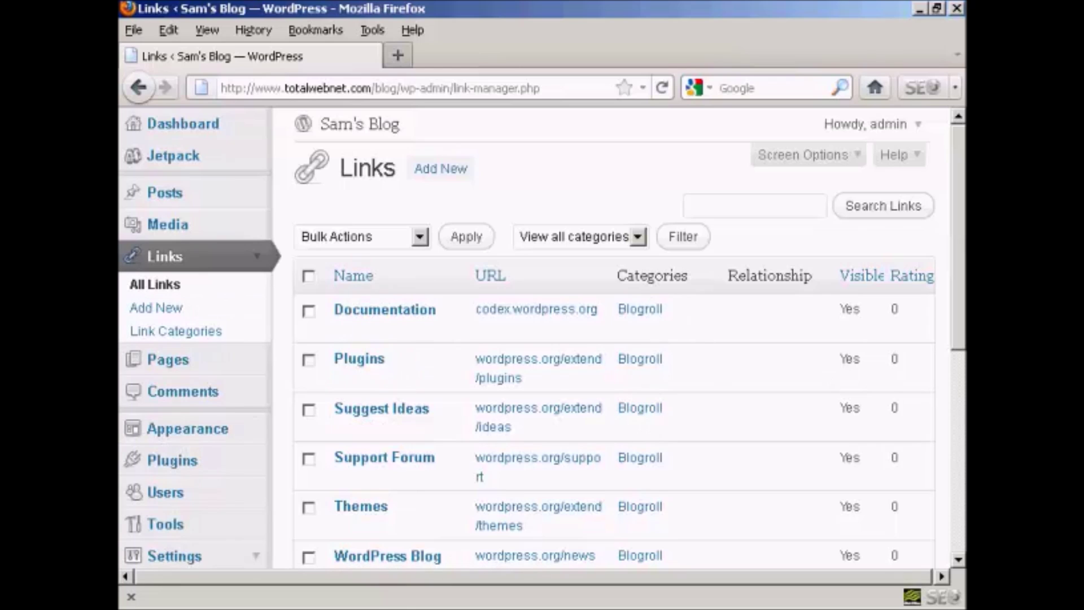
left_click_drag(960, 181, 960, 234)
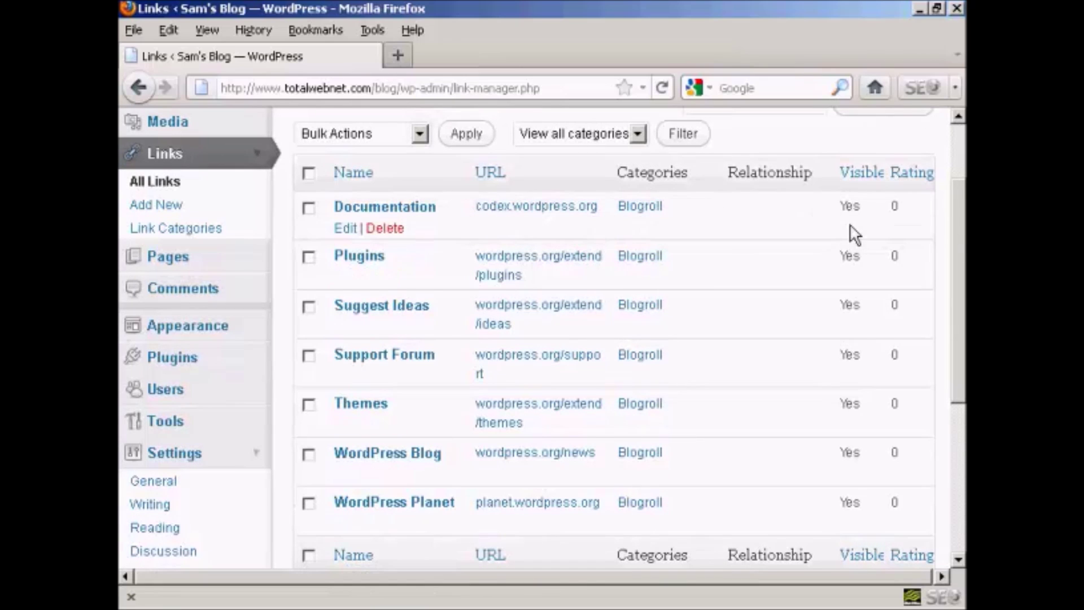
scroll(542, 339, "down", 1)
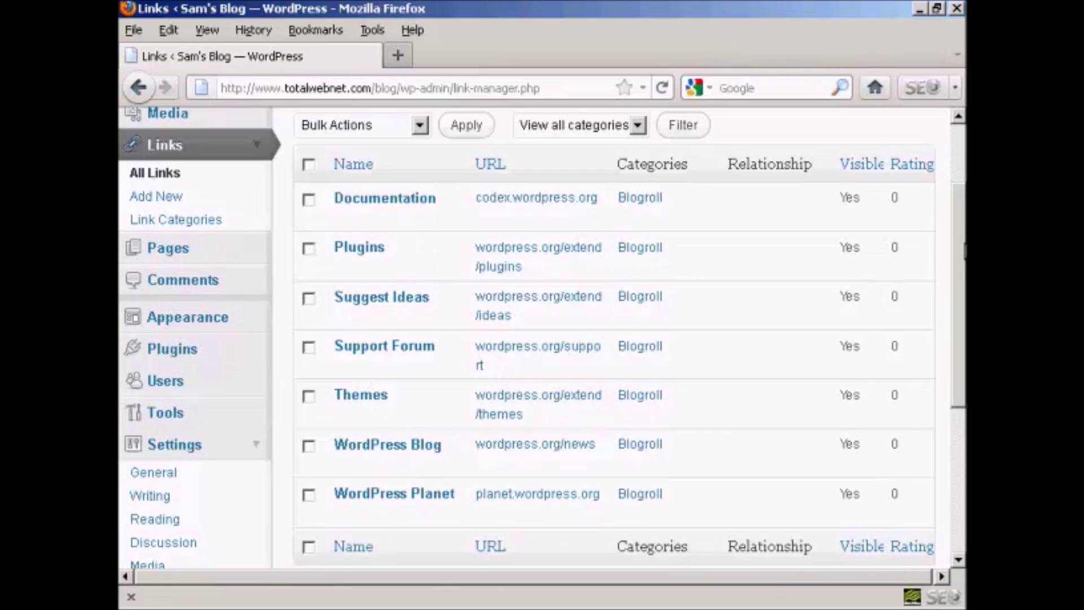
mouse_move(358, 312)
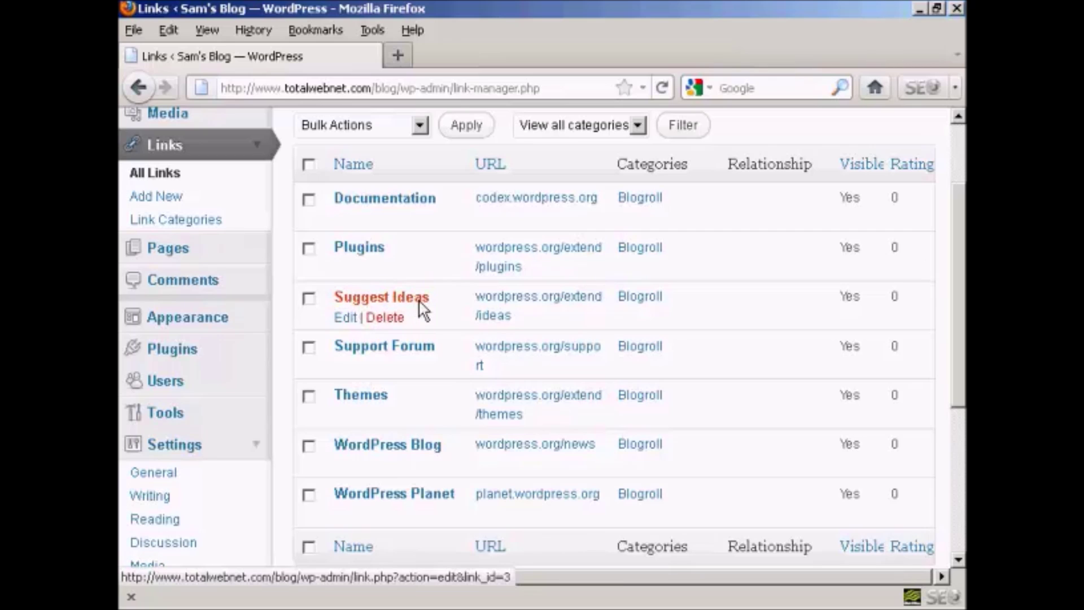
left_click(350, 323)
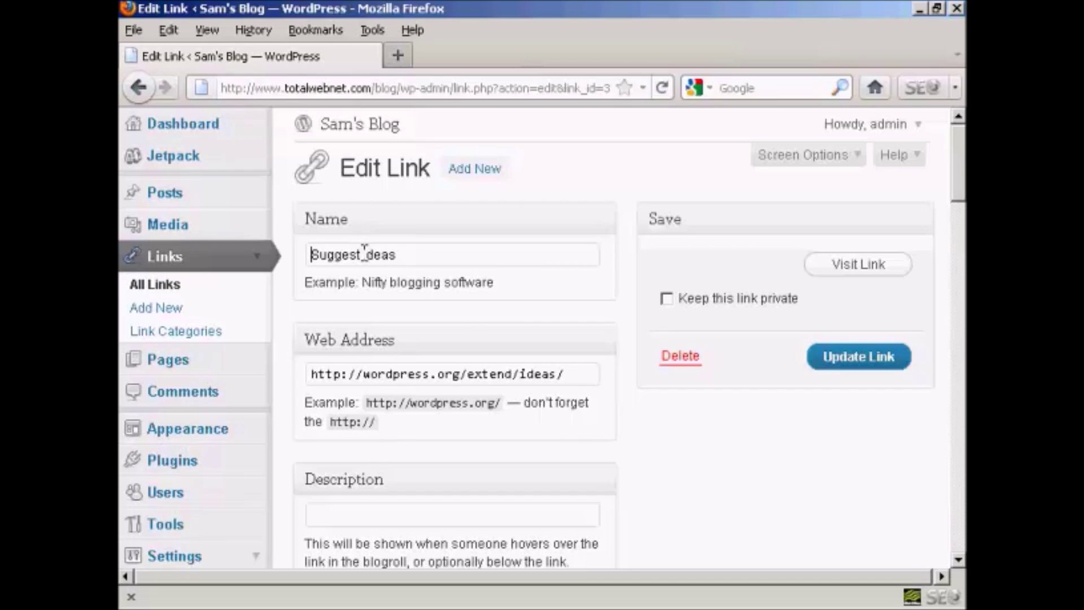
Rename the Suggest Ideas link to 'New Ideas Area' and update it.
left_click_drag(363, 254, 310, 255)
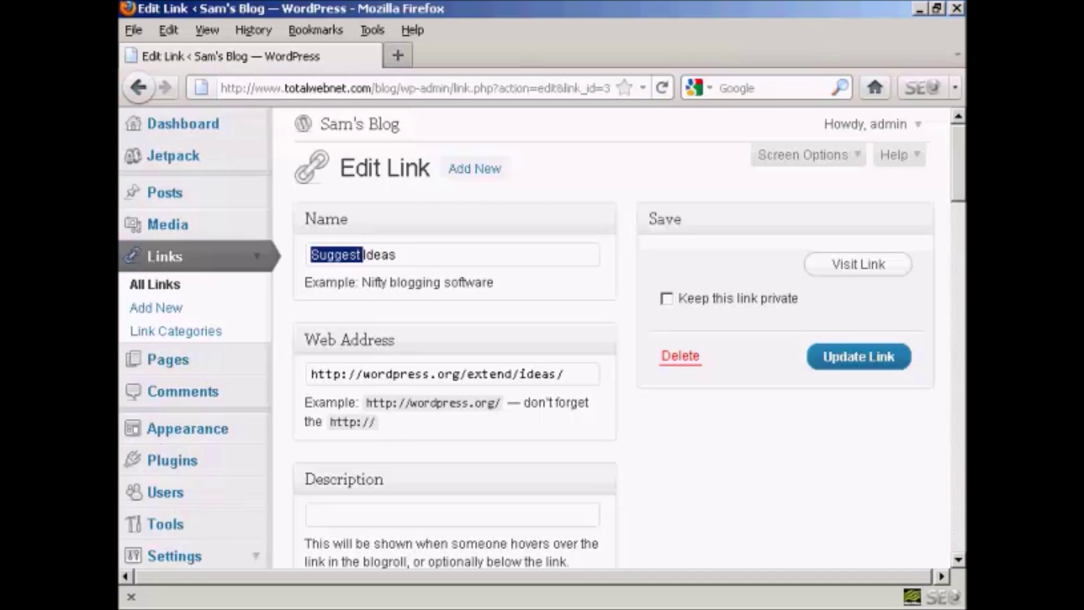
type("New")
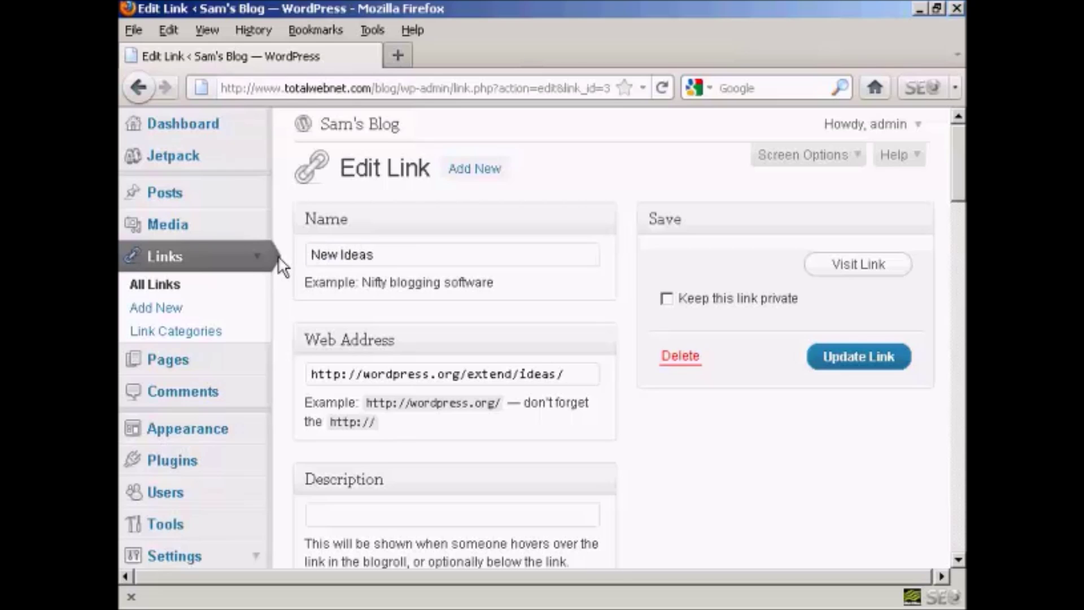
key("Right")
key("Right")
key("Right")
key("Right")
key("Right")
type("Area")
left_click(863, 364)
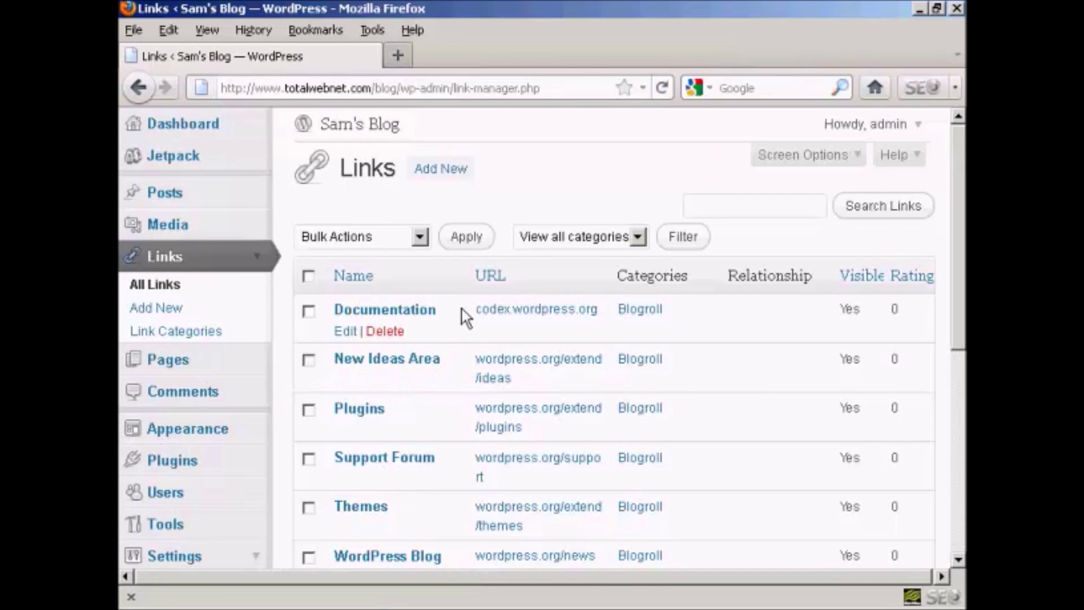
left_click(158, 316)
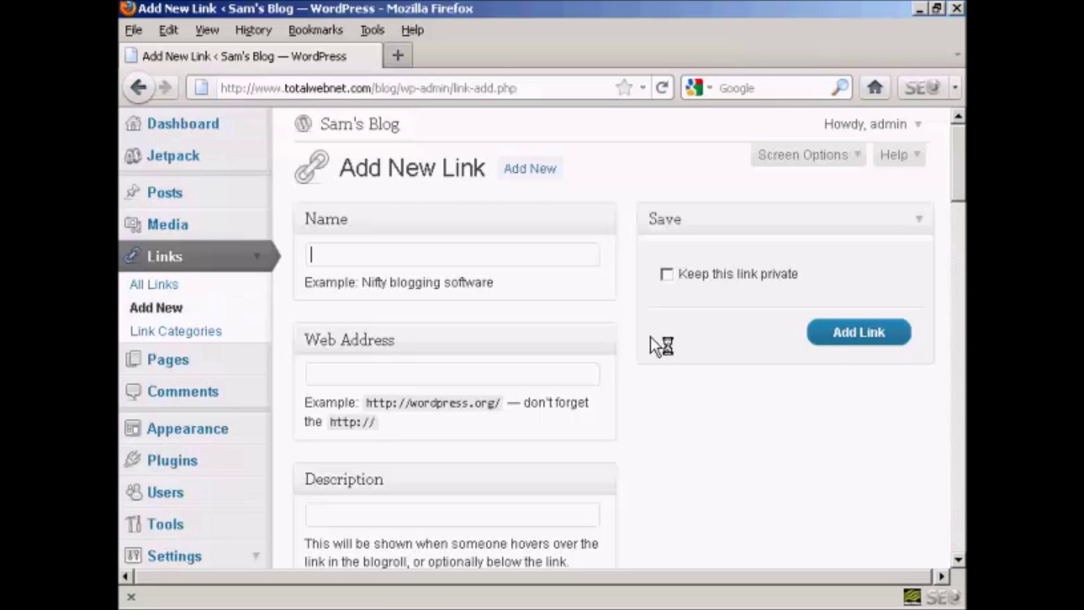
type("Google")
type("http://")
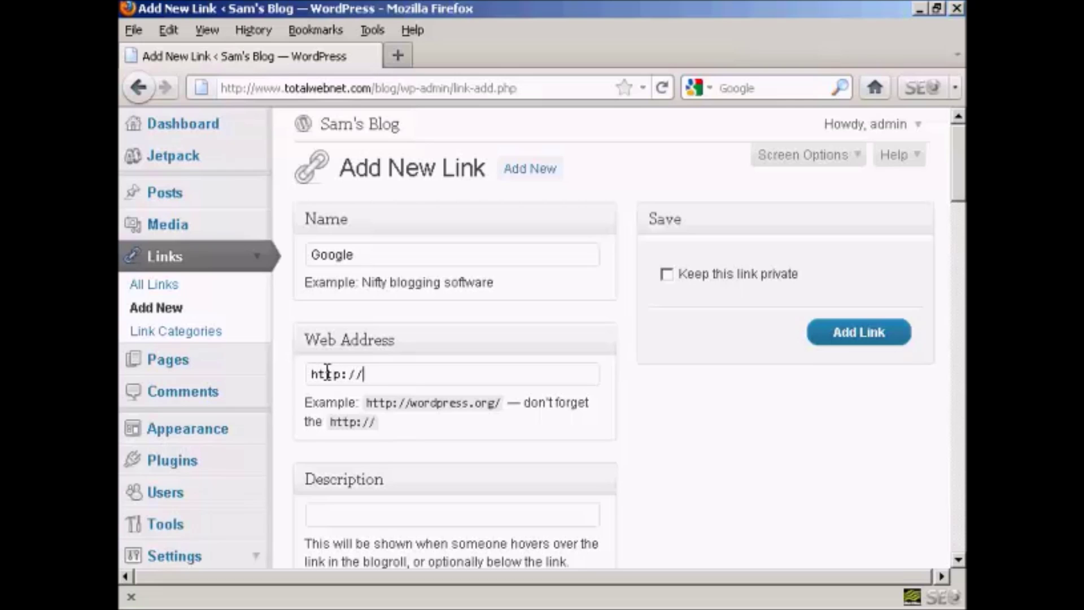
type("www.google.")
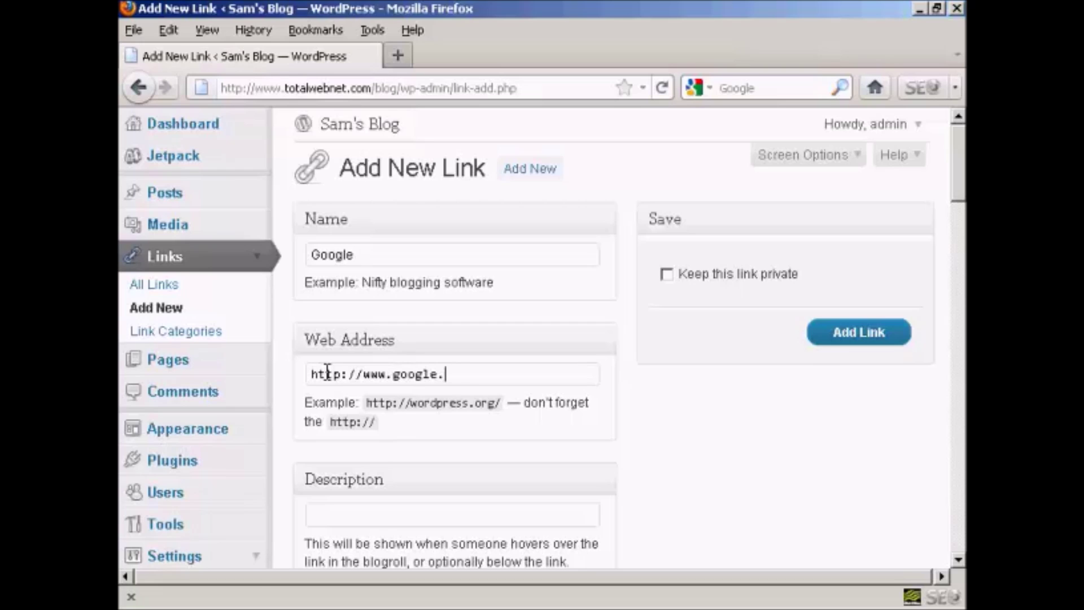
type("com")
scroll(763, 463, "down", 3)
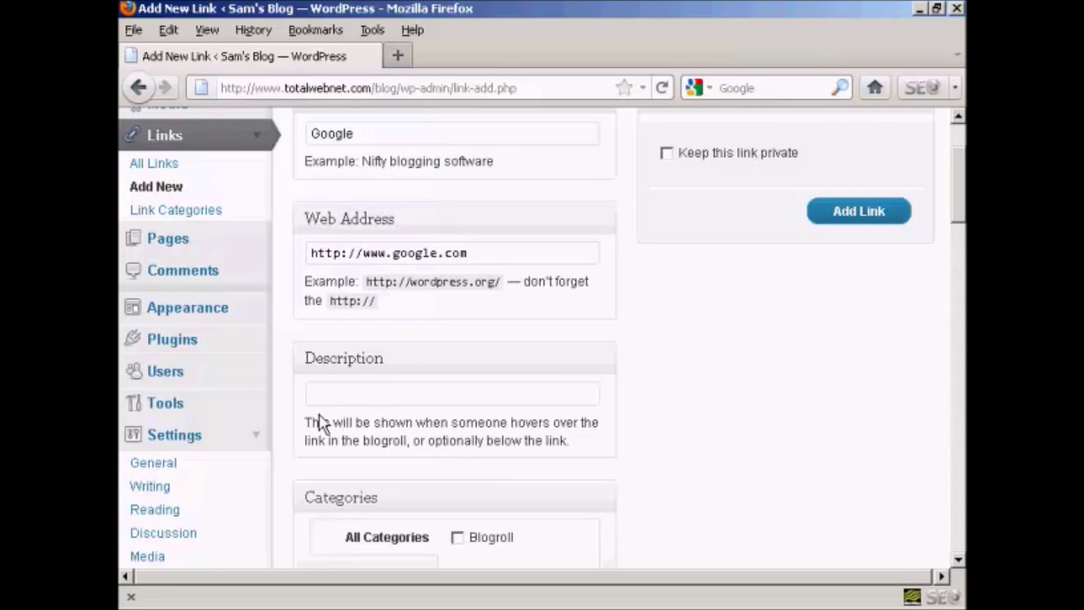
left_click(337, 394)
type("Search engine")
scroll(587, 424, "down", 4)
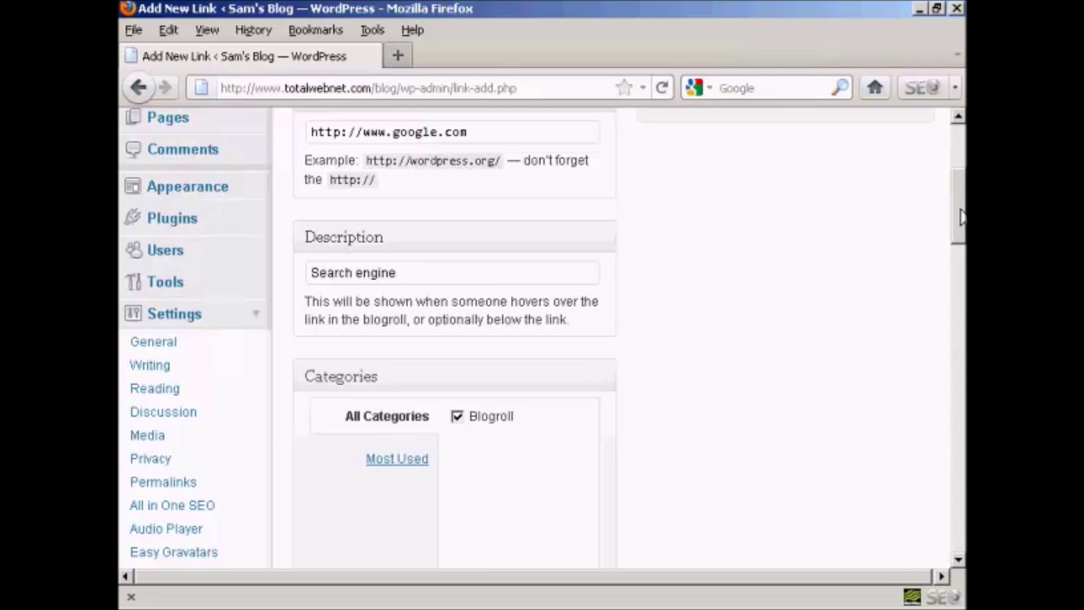
left_click_drag(960, 213, 960, 166)
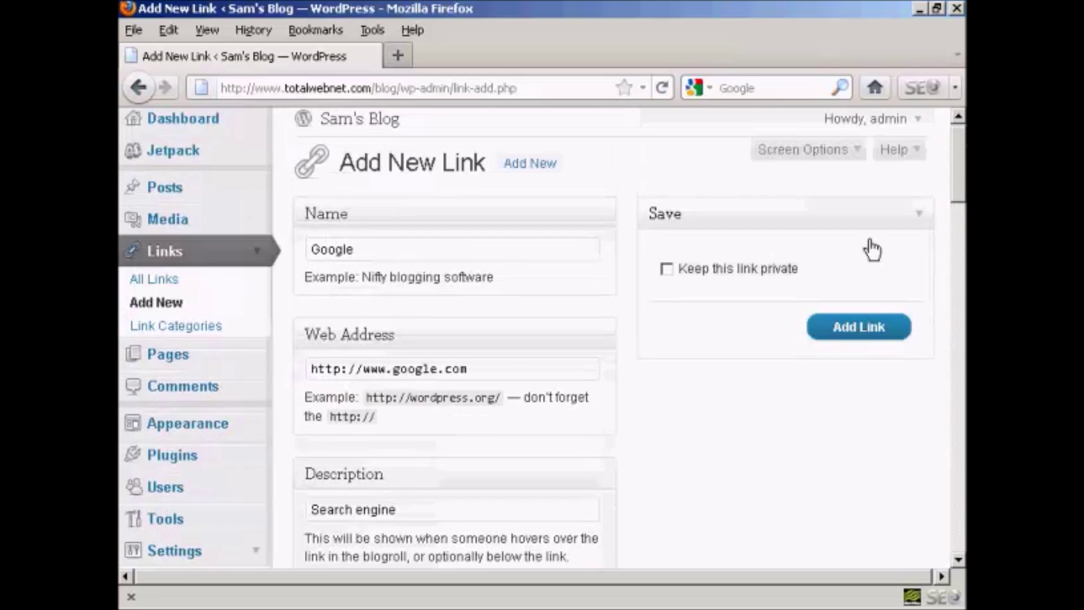
left_click(862, 336)
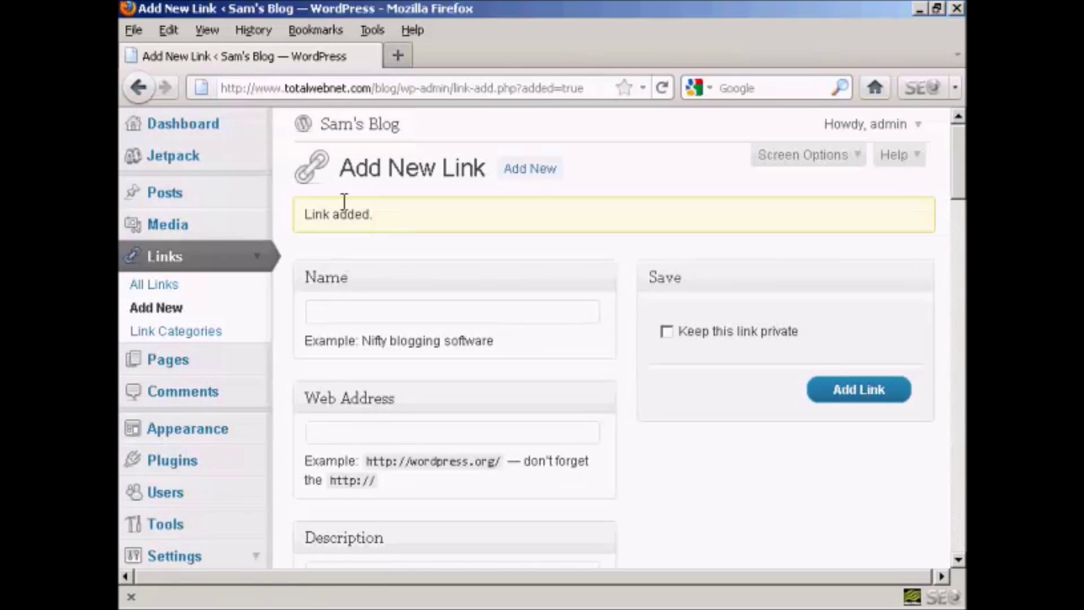
Create link category 'Quick Links' with slug quick_links and description 'Fast links to other sites'.
left_click(207, 339)
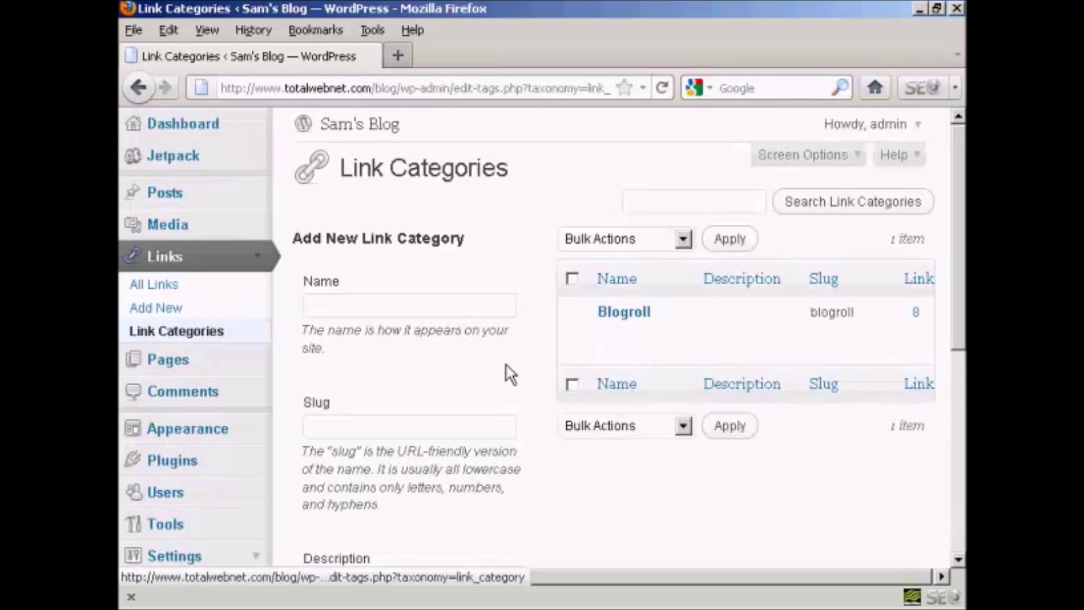
mouse_move(655, 354)
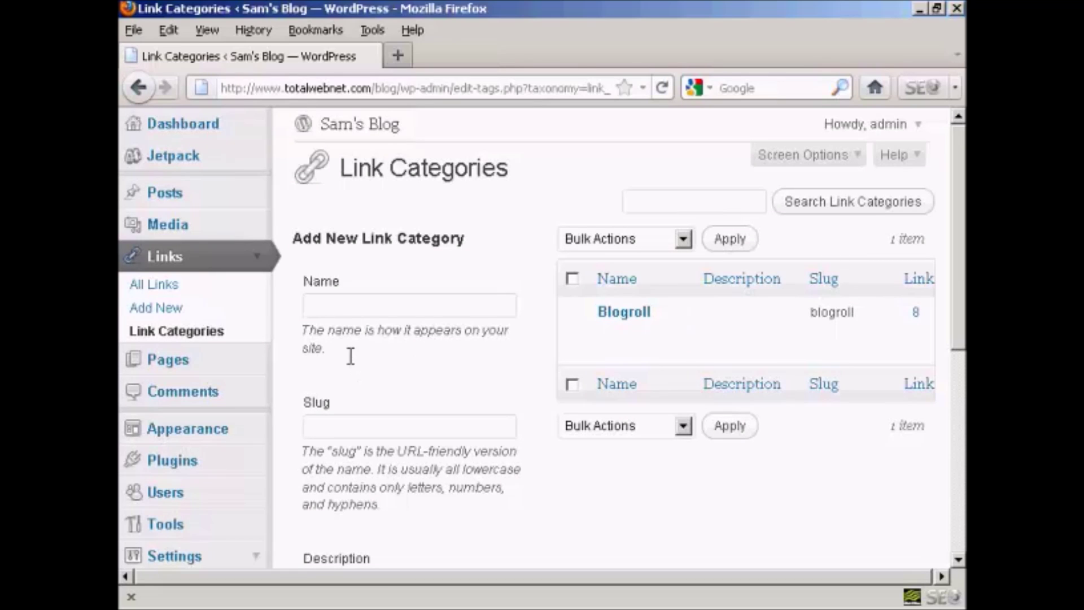
left_click(317, 304)
type("Quick Links")
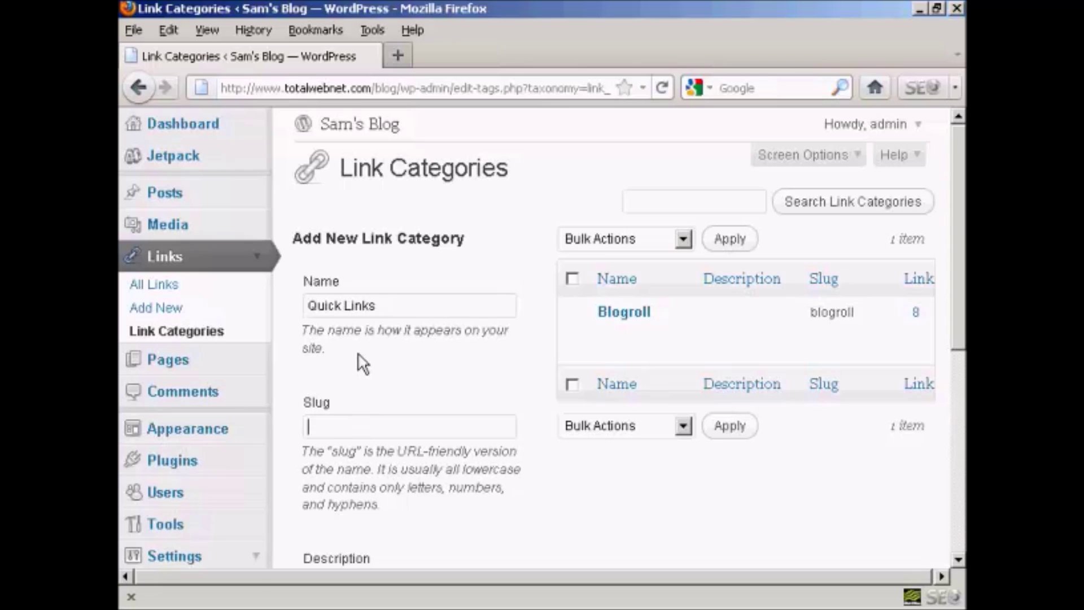
type("quick_links")
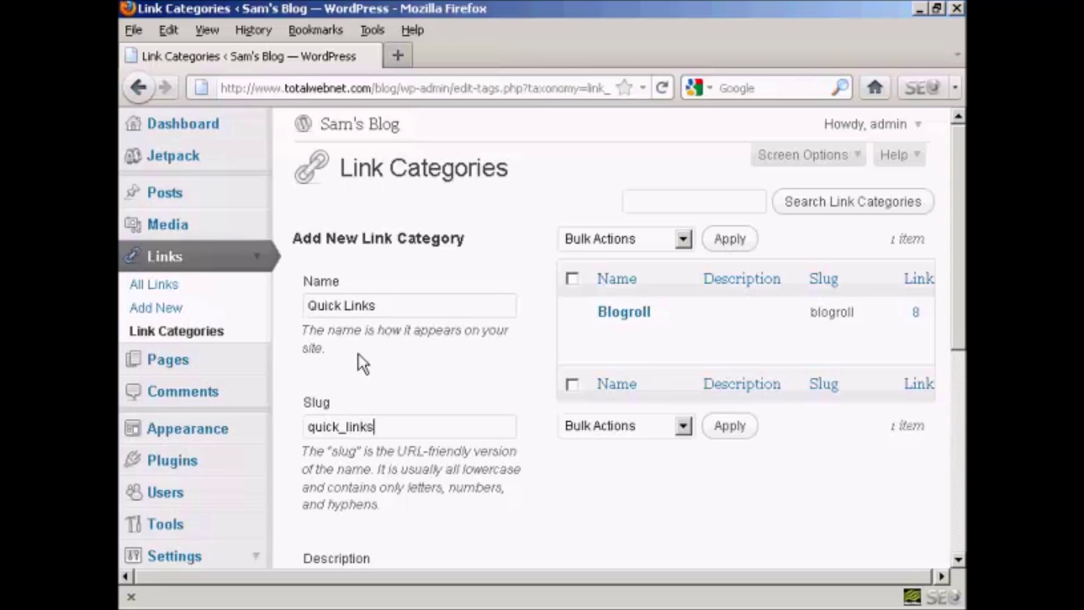
scroll(416, 387, "down", 6)
scroll(413, 369, "up", 2)
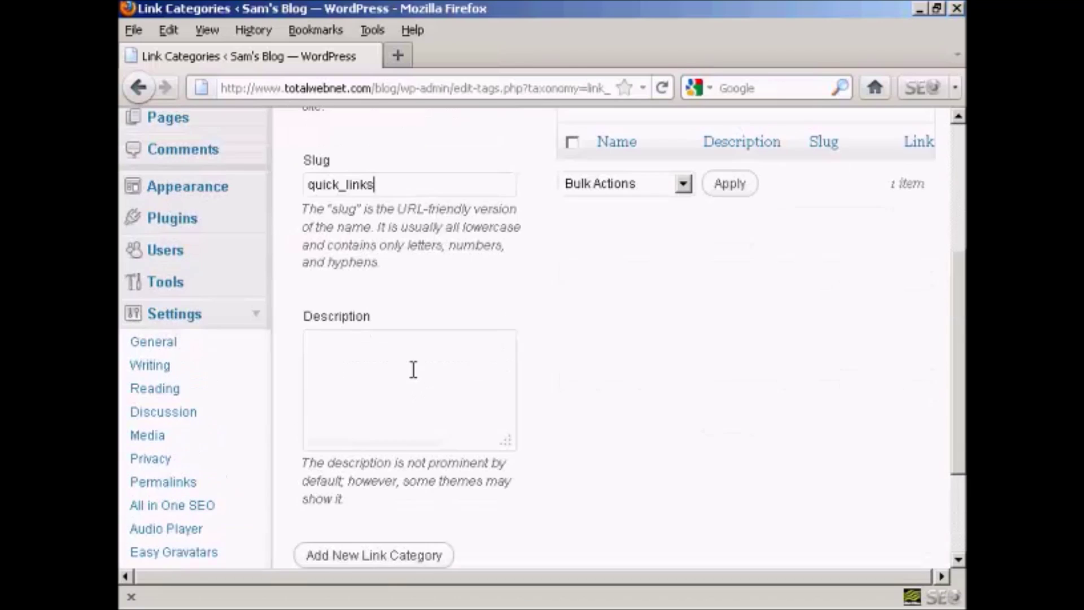
left_click(341, 353)
type("Fast links to other sites")
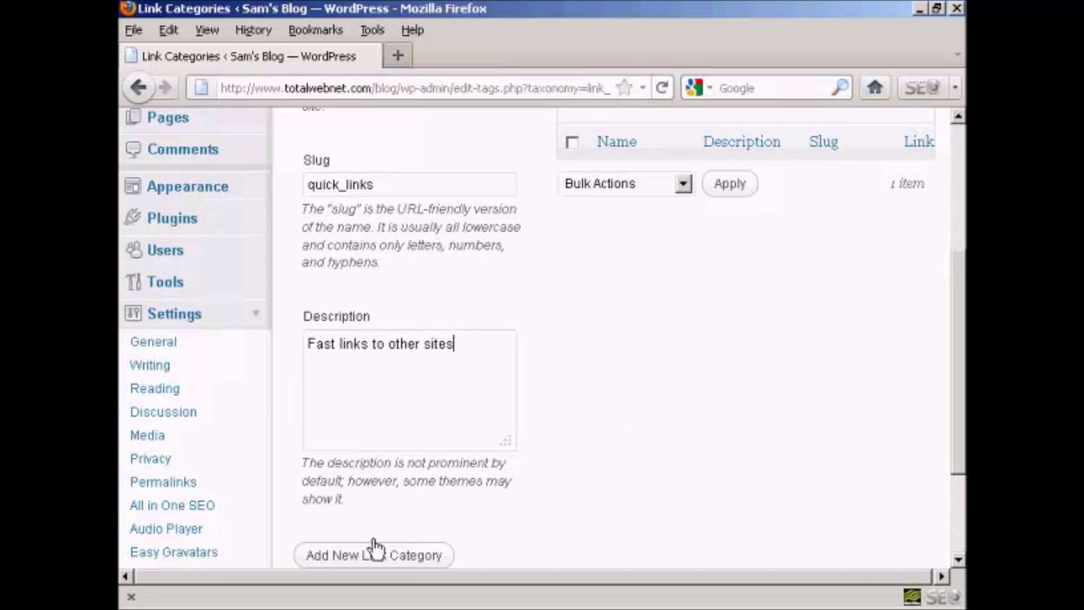
left_click(410, 561)
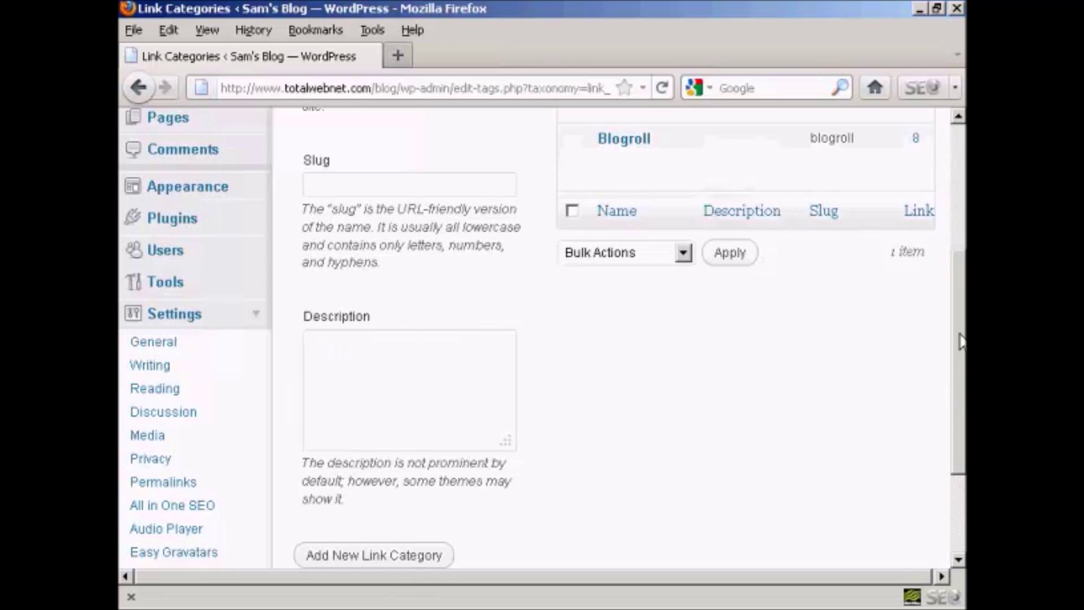
scroll(959, 316, "up", 6)
mouse_move(643, 291)
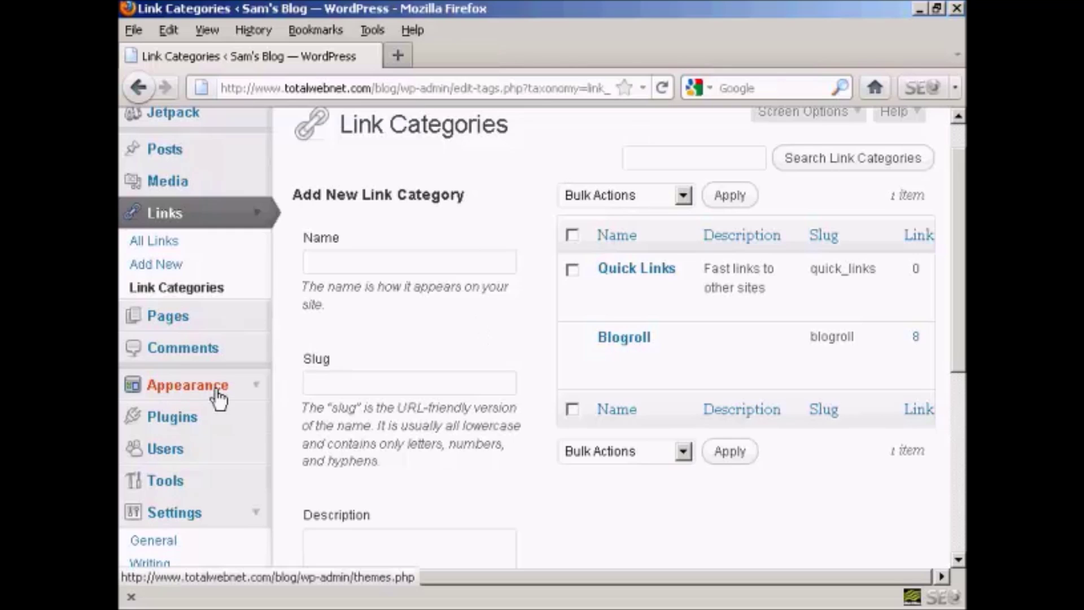
Go to Appearance > Widgets and scroll through the available widgets and widget areas.
left_click(226, 395)
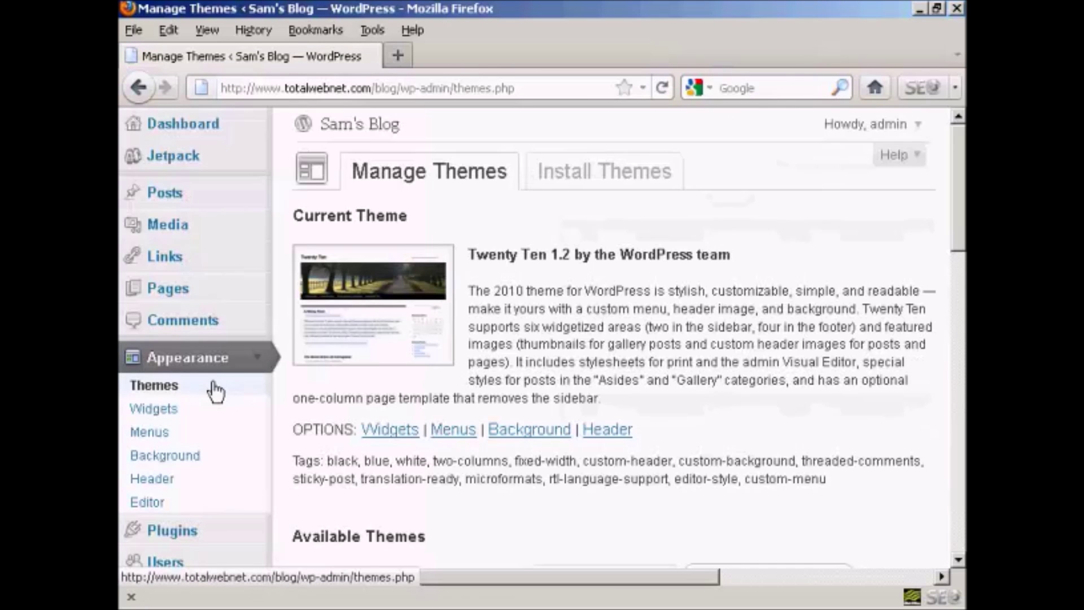
left_click(159, 418)
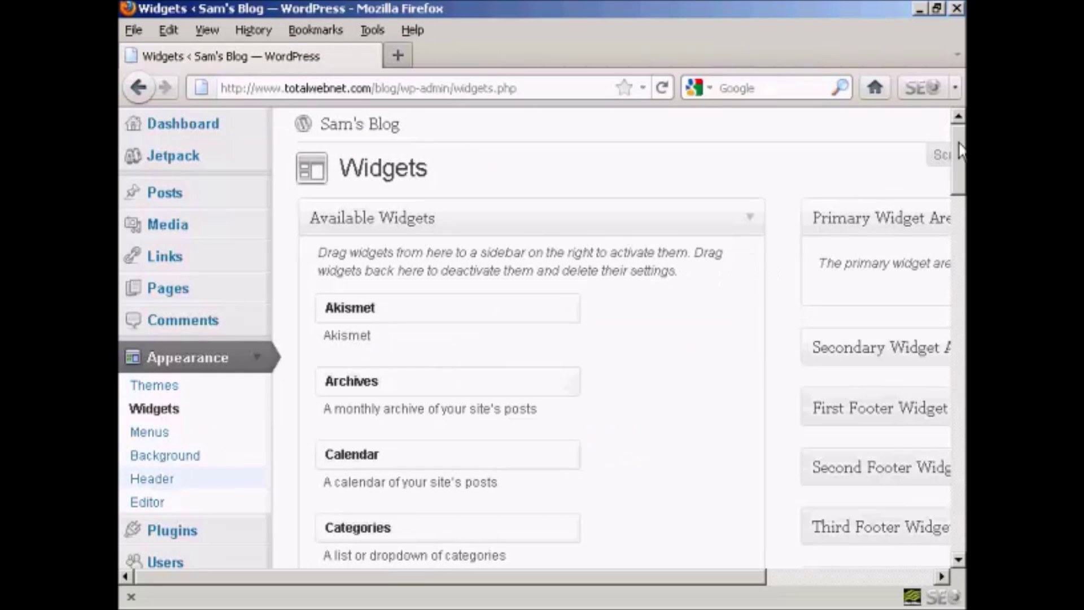
left_click_drag(958, 151, 959, 198)
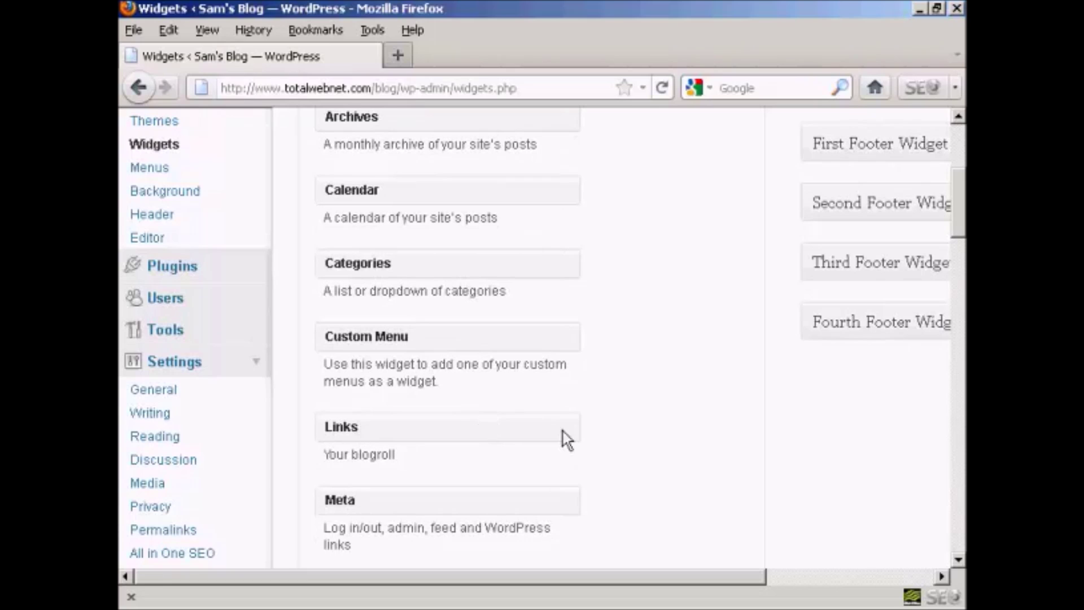
left_click_drag(961, 220, 961, 176)
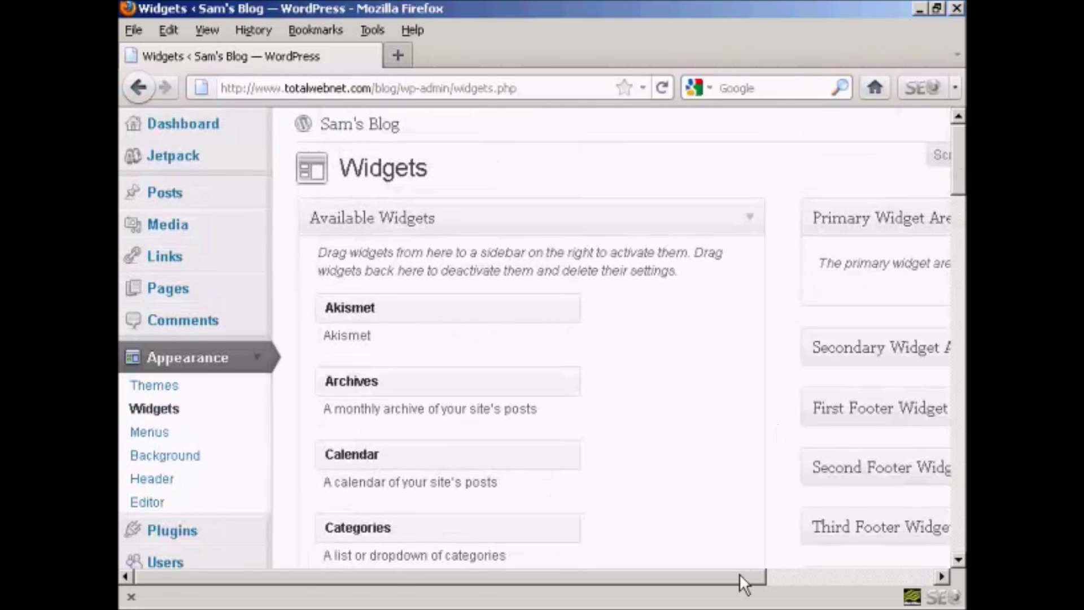
left_click_drag(739, 573, 923, 570)
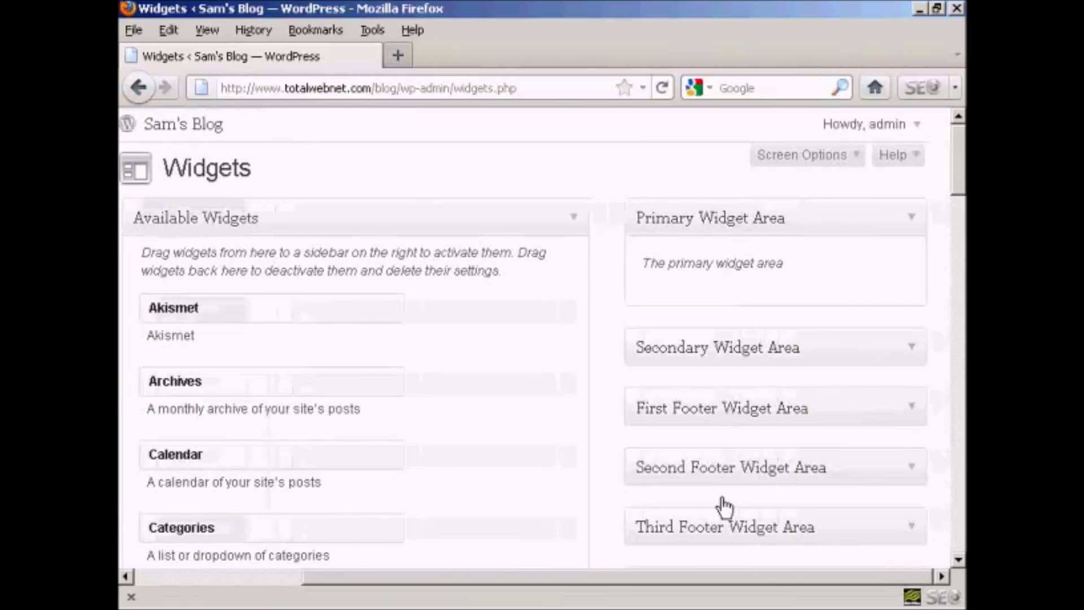
left_click_drag(958, 179, 962, 199)
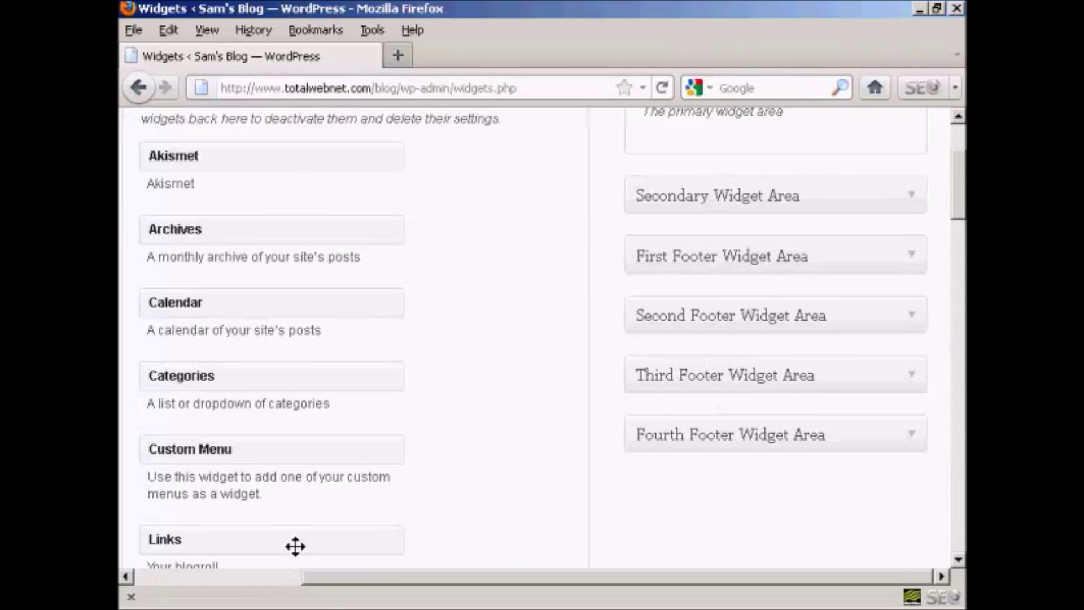
Put a Links widget in the Primary Widget Area set to the Blogroll category and save it.
left_click_drag(295, 545, 795, 190)
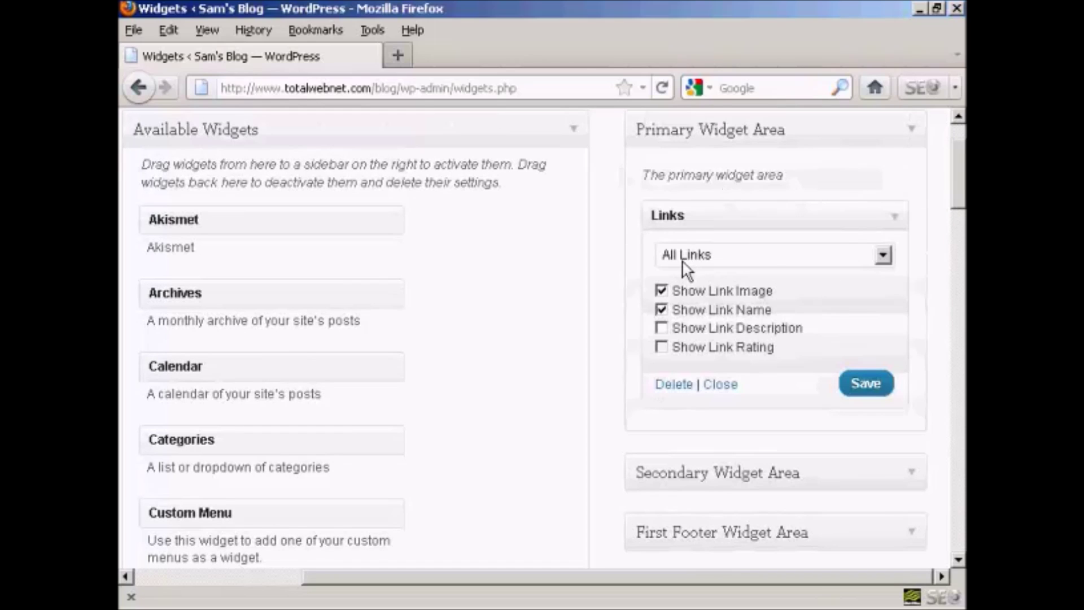
left_click(882, 255)
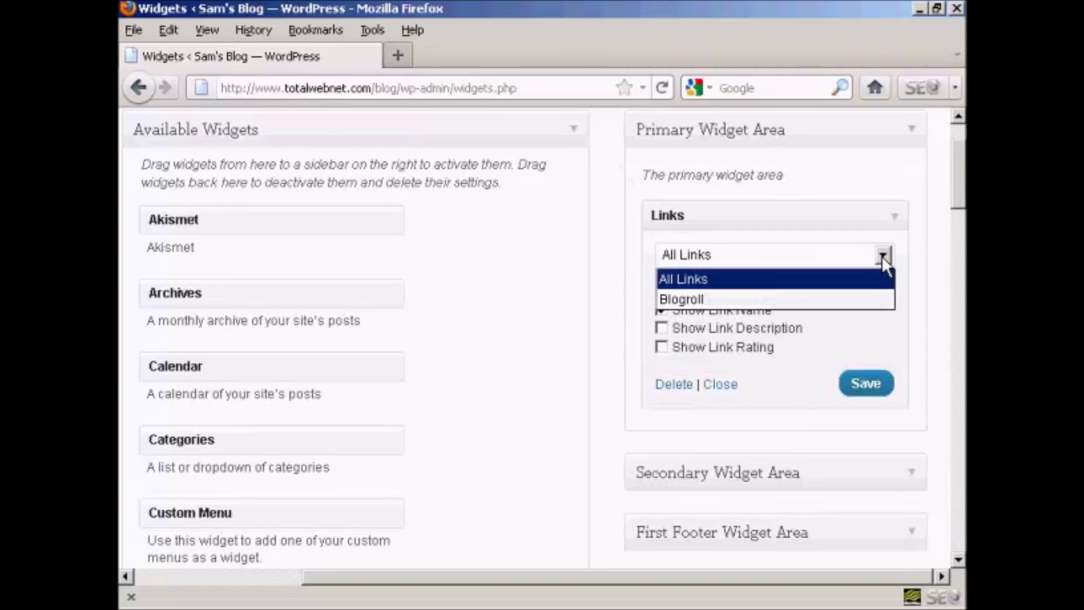
left_click(696, 299)
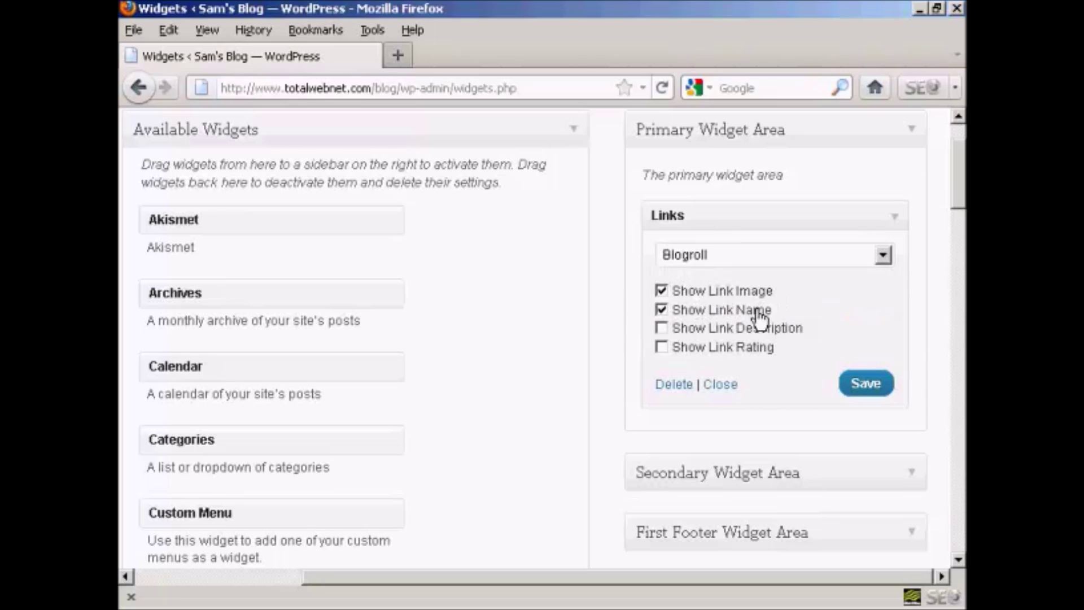
left_click(873, 390)
left_click_drag(953, 177, 956, 151)
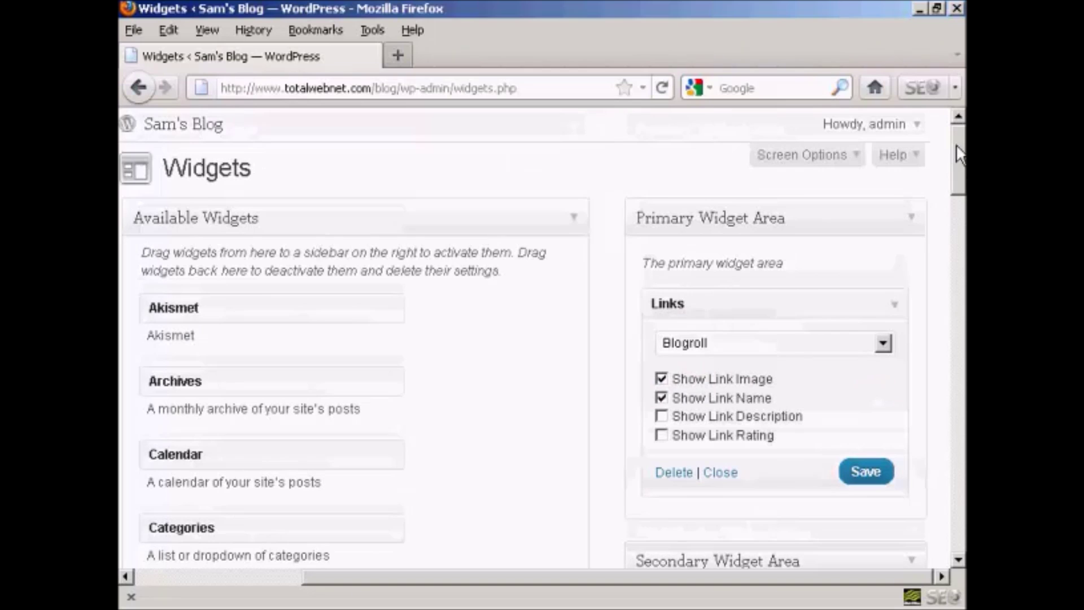
View the public blog and check its sidebar lists Google and New Ideas Area.
left_click(190, 127)
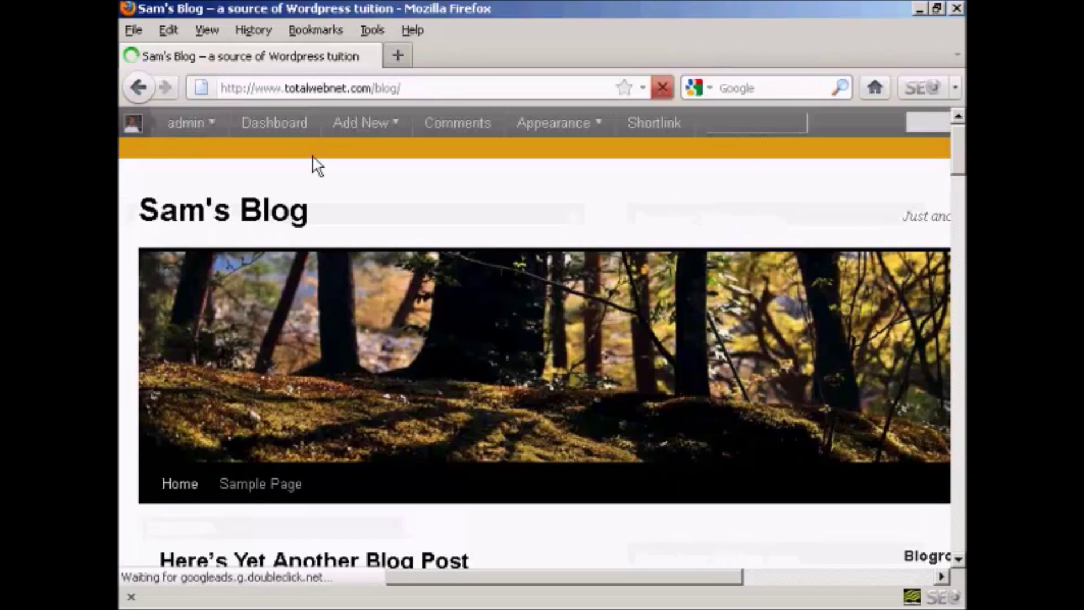
left_click_drag(763, 578, 941, 503)
left_click_drag(963, 151, 951, 216)
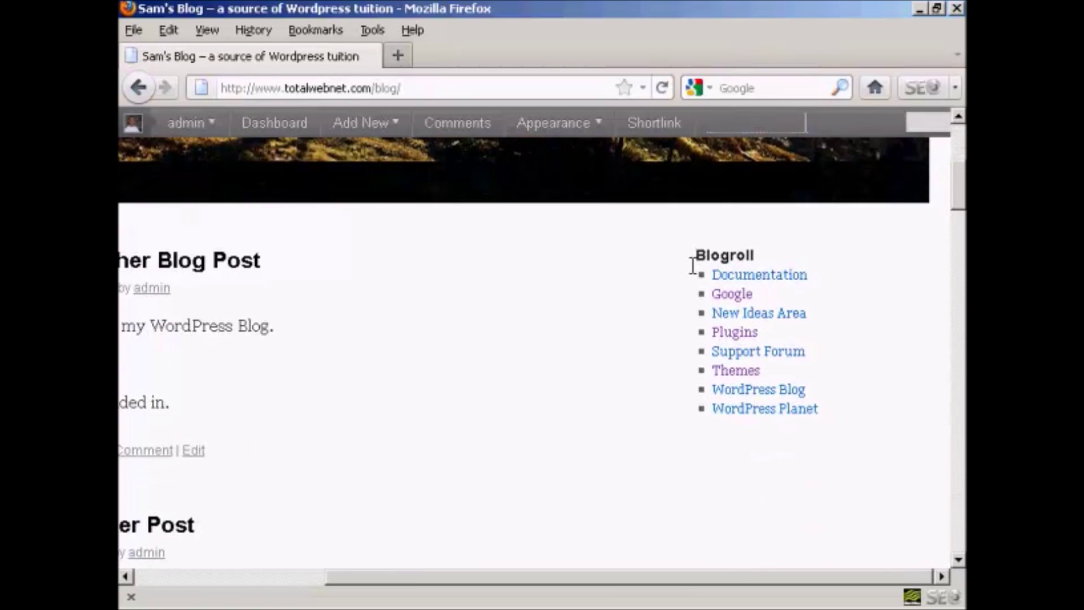